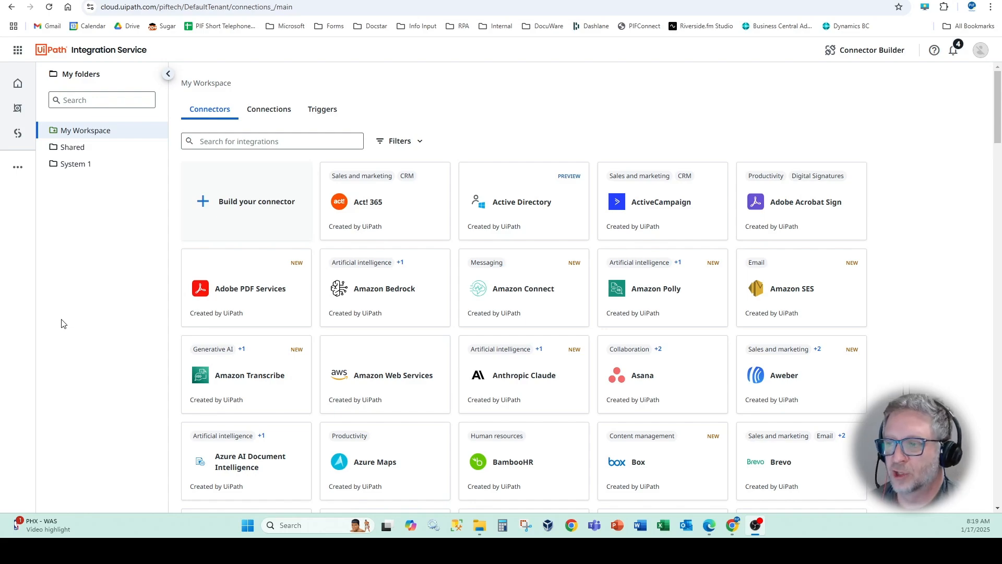
- Search the connectors for azure, open Microsoft Azure OpenAI and start a new connection to it
{"action": "left_click", "coordinate": [204, 140]}
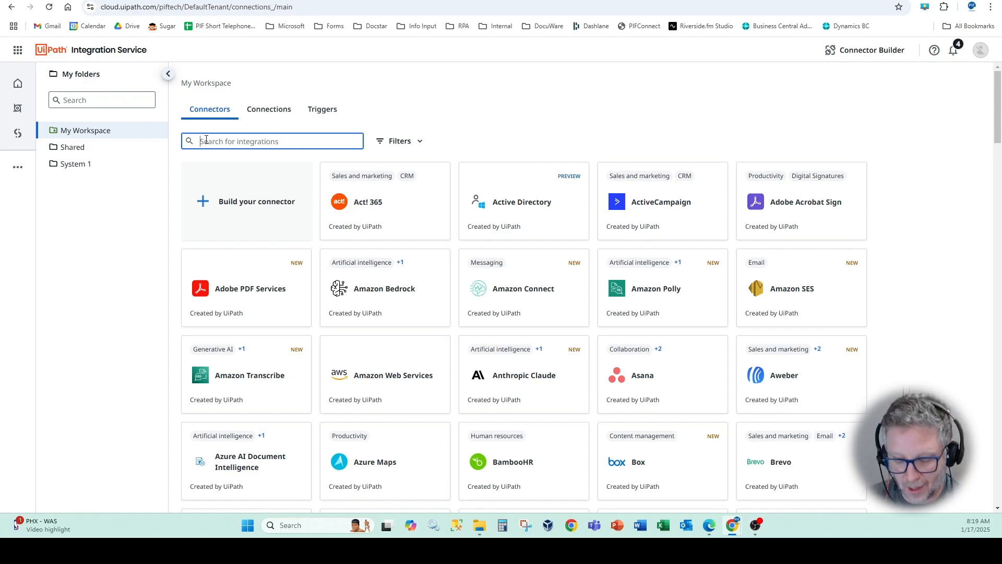
{"action": "type", "text": "azure"}
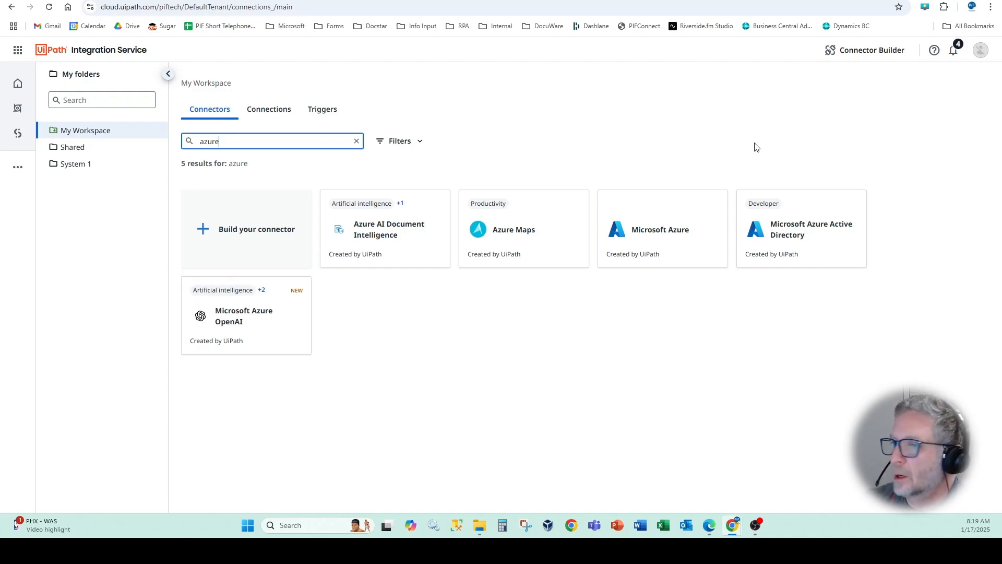
{"action": "left_click", "coordinate": [252, 320]}
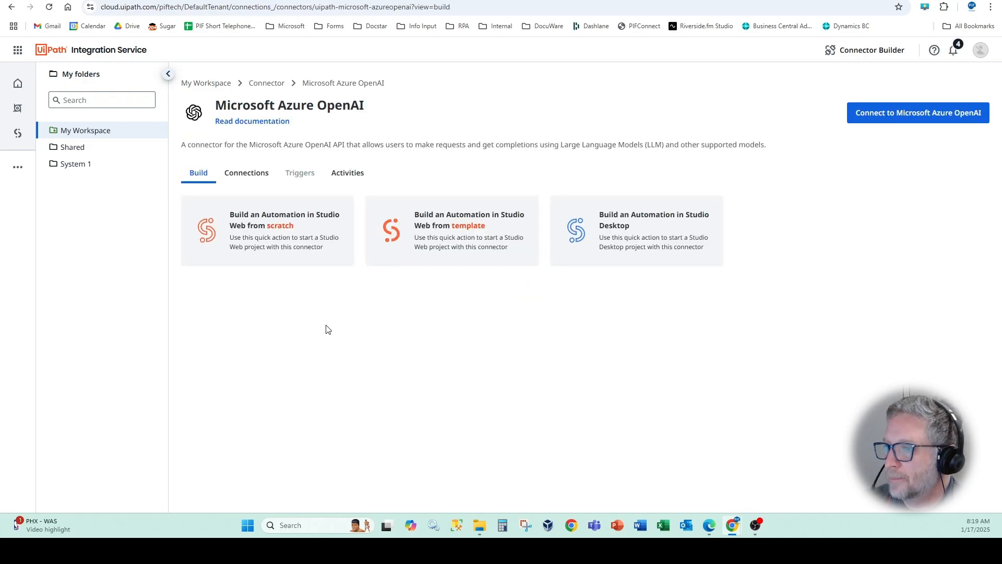
{"action": "left_click", "coordinate": [891, 114]}
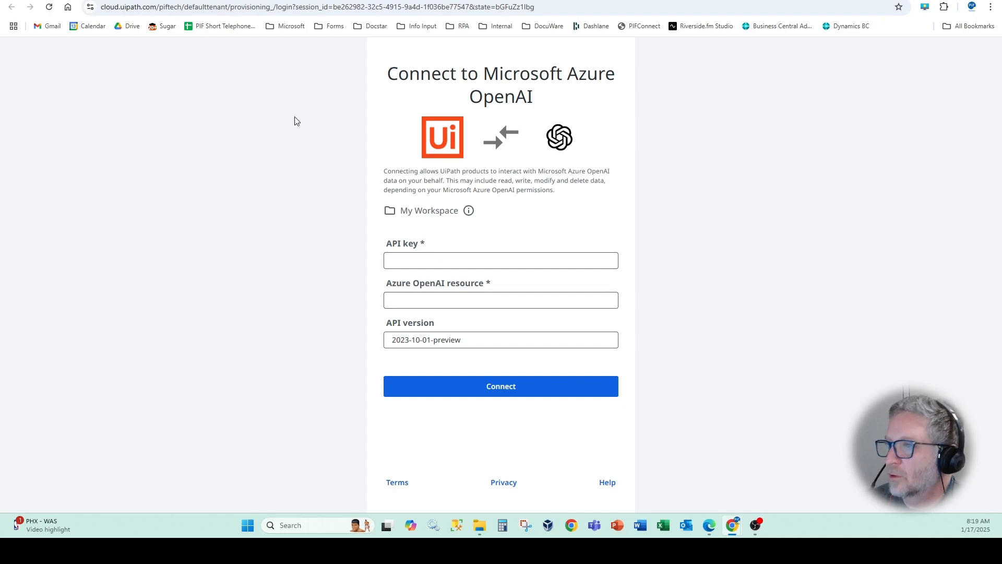
- Switch to the Azure portal, open the pif-azureopenai resource and go to its Azure AI Foundry home page
{"action": "left_click", "coordinate": [312, 0]}
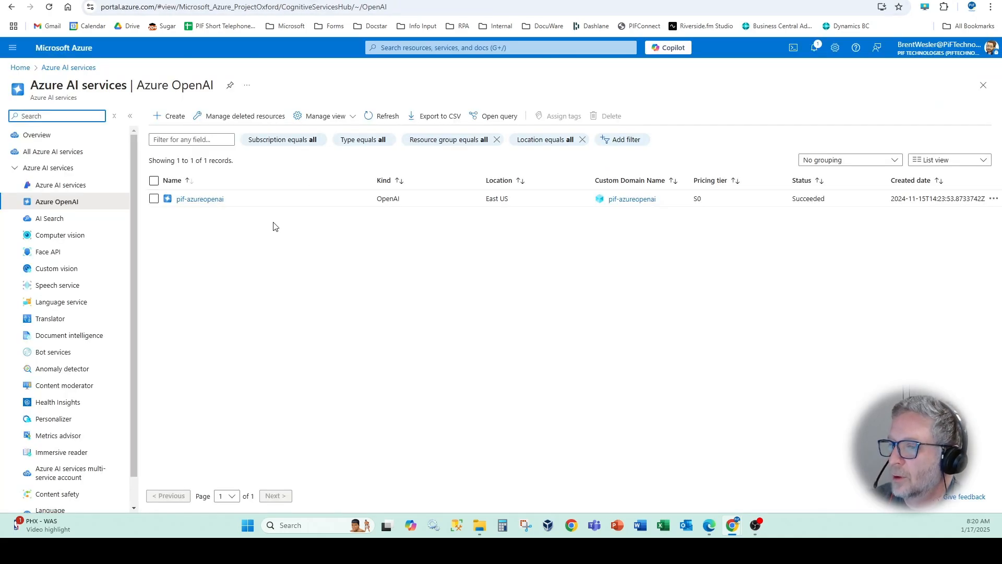
{"action": "left_click", "coordinate": [204, 200]}
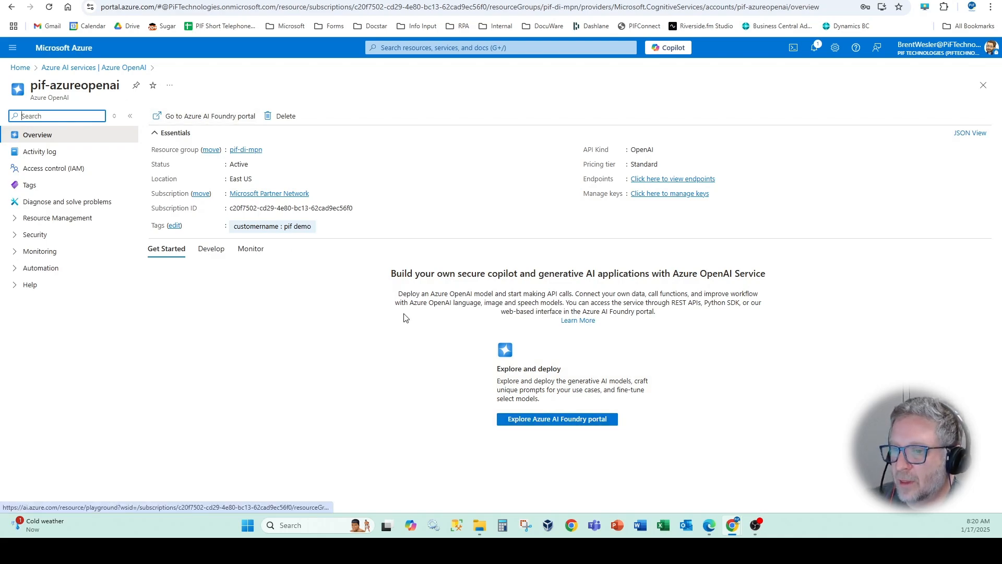
{"action": "left_click", "coordinate": [533, 423]}
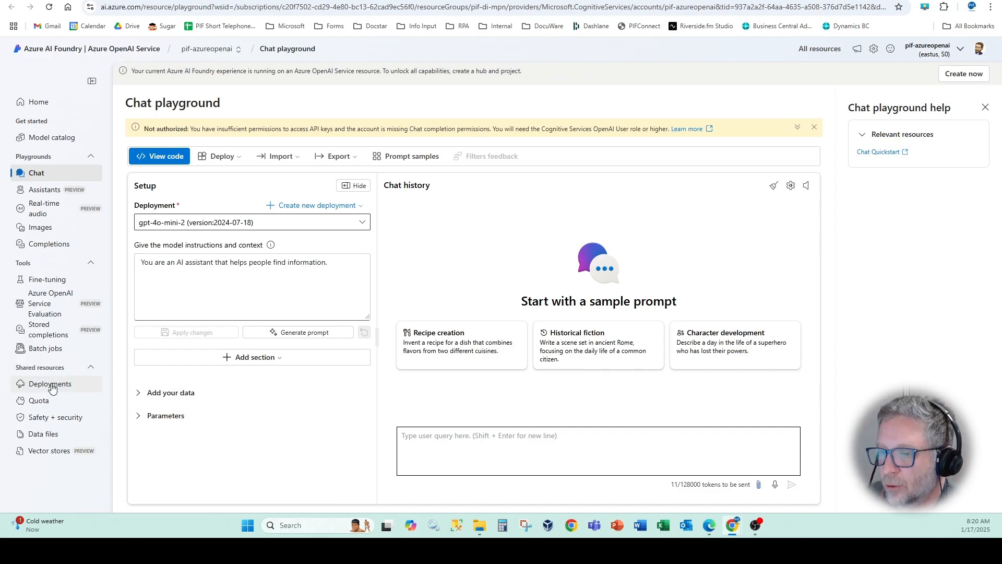
{"action": "left_click", "coordinate": [36, 101]}
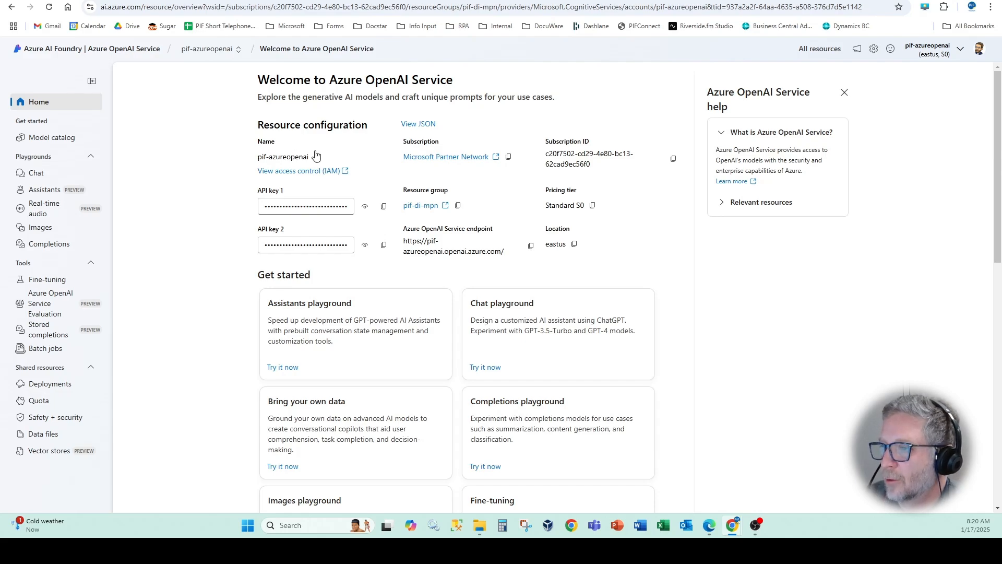
- Back in the UiPath connection form, set the Azure OpenAI resource to pif-azureopenai
{"action": "left_click", "coordinate": [220, 1]}
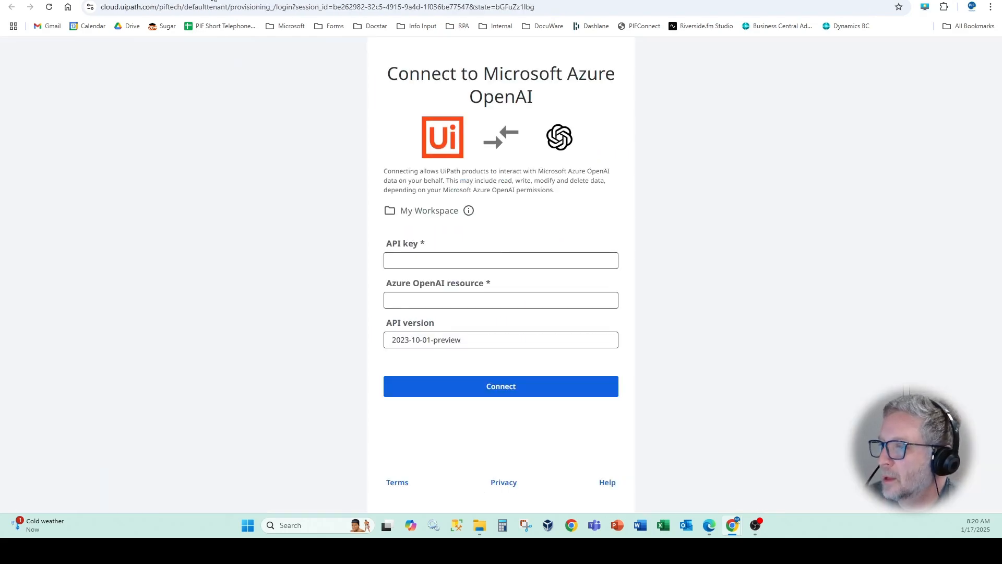
{"action": "left_click", "coordinate": [407, 296]}
{"action": "type", "text": "pif-azureopenai"}
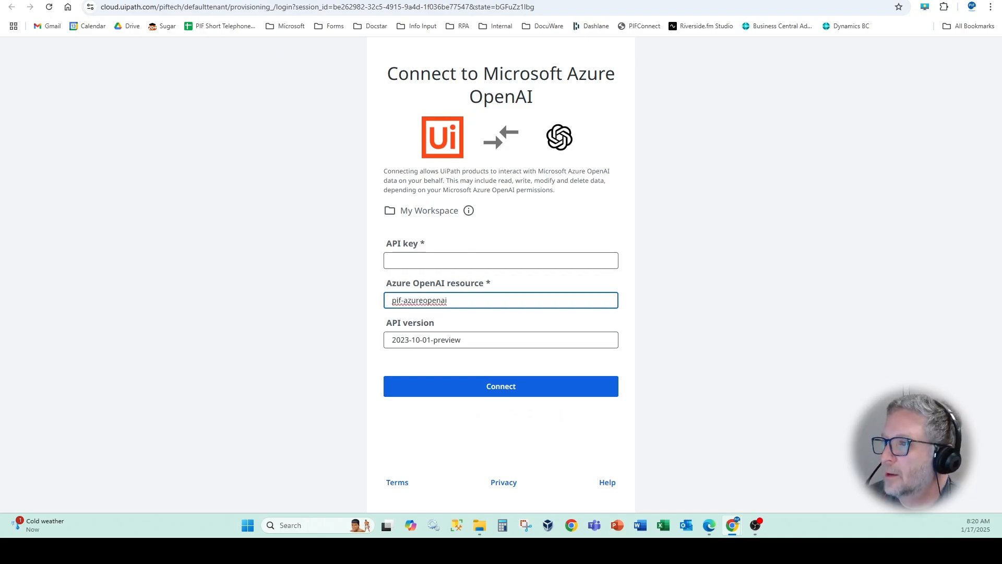
- Copy API key 1 from Azure AI Foundry into the UiPath form's API key field, connect, and list the connector's connections
{"action": "left_click", "coordinate": [316, 2]}
{"action": "left_click", "coordinate": [373, 3]}
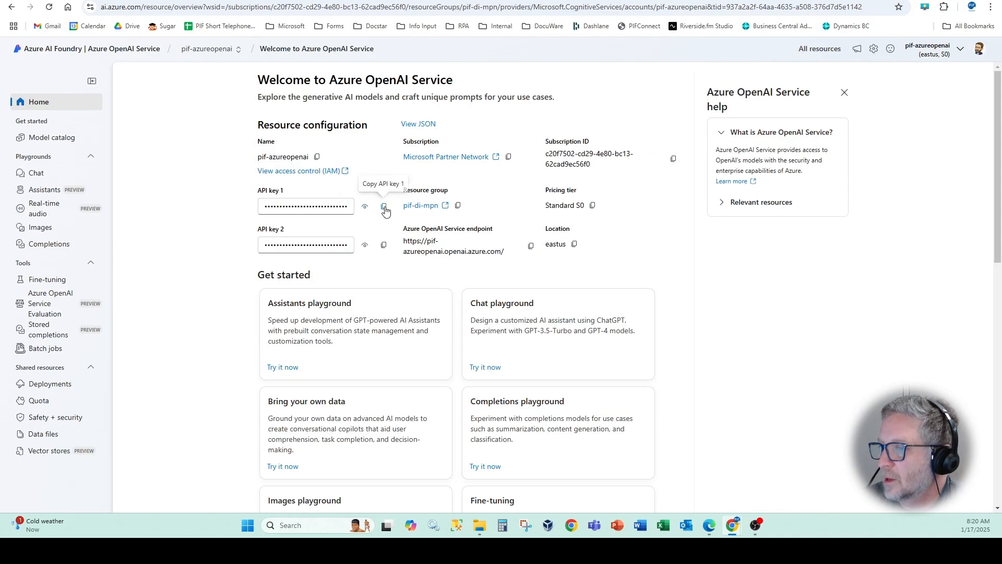
{"action": "left_click", "coordinate": [384, 208]}
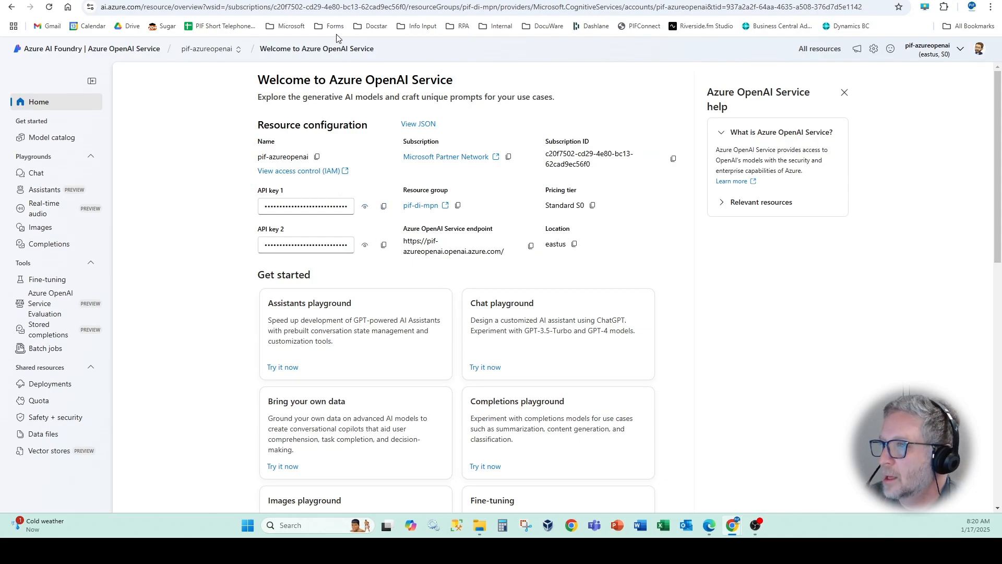
{"action": "key", "text": "ctrl+Tab"}
{"action": "left_click", "coordinate": [420, 261]}
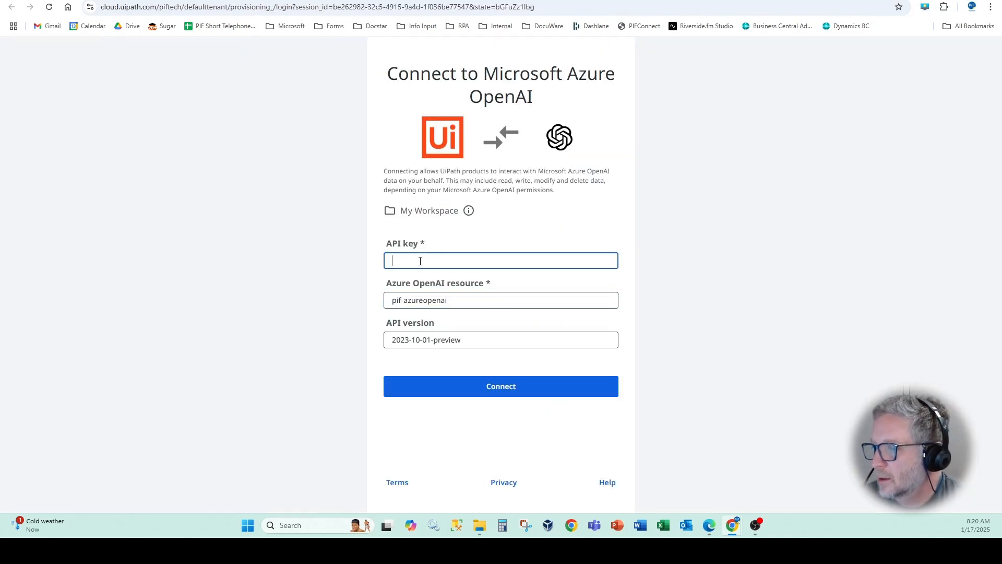
{"action": "key", "text": "ctrl+v"}
{"action": "left_click", "coordinate": [477, 393]}
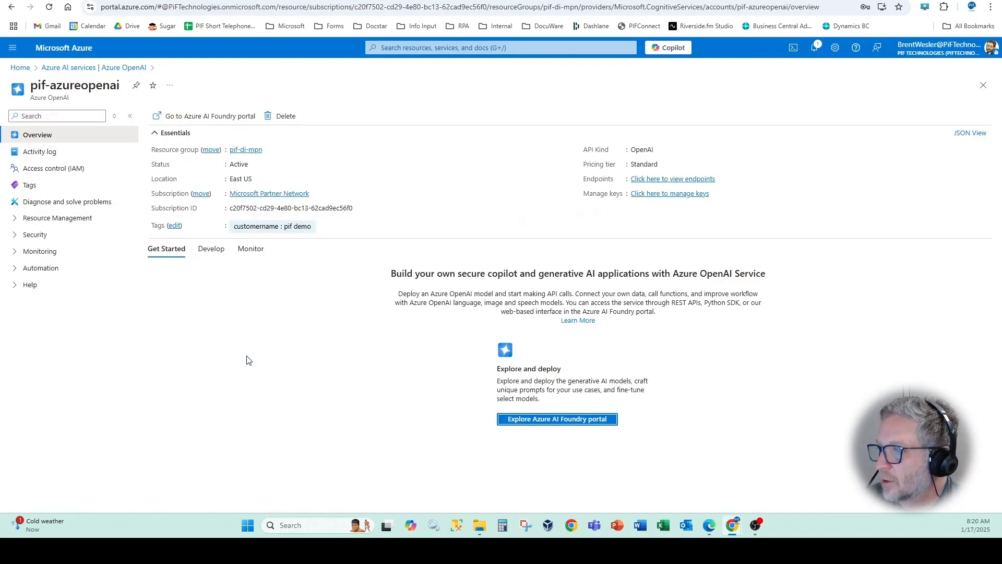
{"action": "left_click", "coordinate": [92, 0]}
{"action": "left_click", "coordinate": [248, 174]}
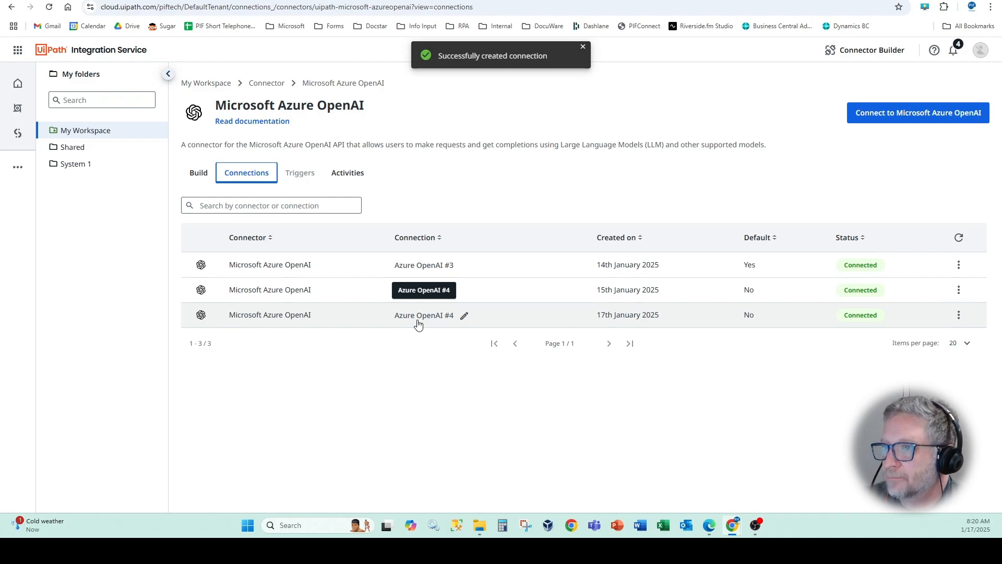
- Go to UiPath Studio's automations and open the project Monitor Outlook for AP Invoices and Save to CSV
{"action": "left_click", "coordinate": [13, 136]}
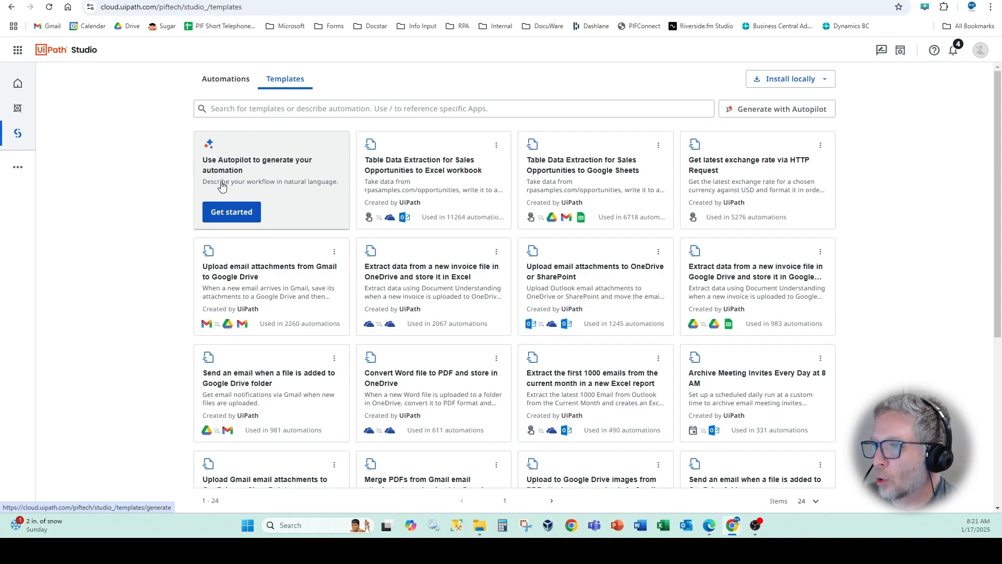
{"action": "left_click", "coordinate": [230, 82]}
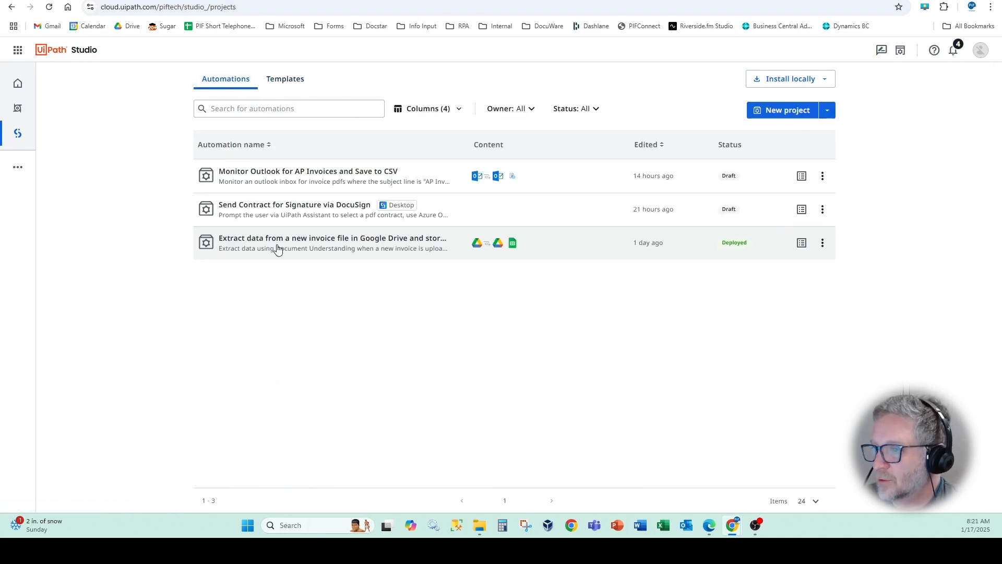
{"action": "left_click", "coordinate": [314, 175]}
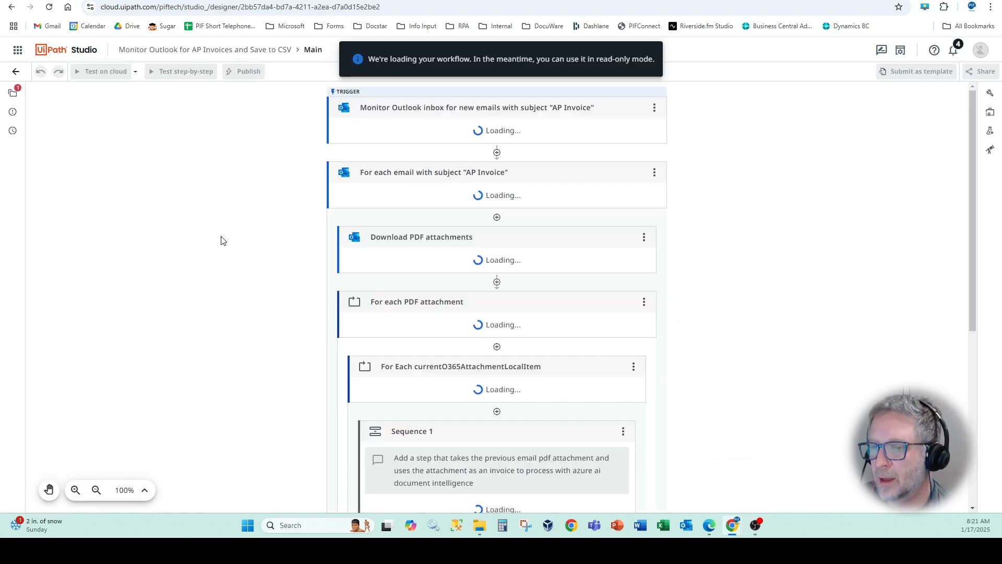
- Insert a Microsoft Azure OpenAI Generate Text Completion activity above Sequence 1 in the currentO365AttachmentLocalItem loop, using the connection Azure OpenAI #4
{"action": "scroll", "coordinate": [276, 273], "scroll_direction": "down", "scroll_amount": 3}
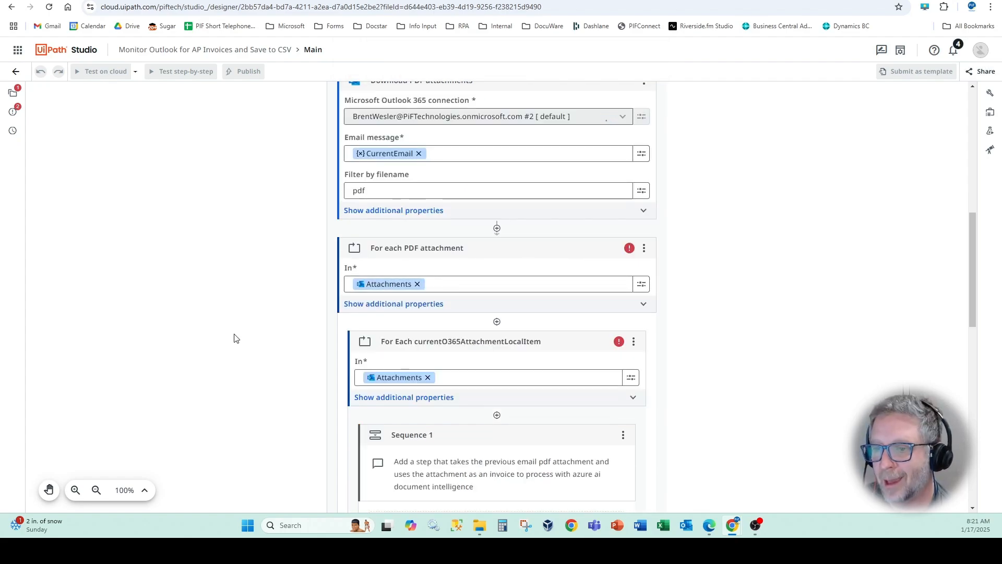
{"action": "scroll", "coordinate": [249, 351], "scroll_direction": "down", "scroll_amount": 3}
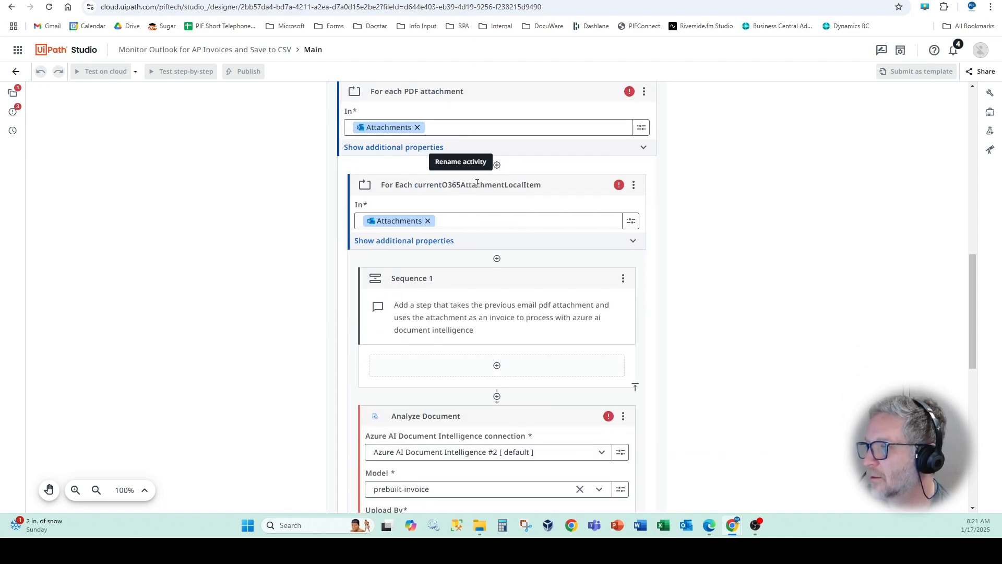
{"action": "left_click", "coordinate": [497, 259]}
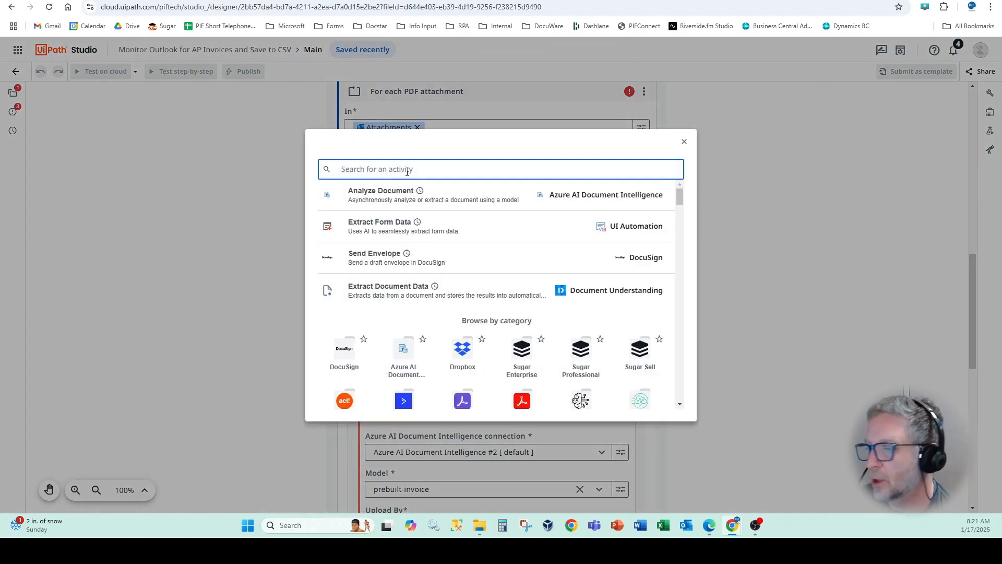
{"action": "scroll", "coordinate": [492, 223], "scroll_direction": "down", "scroll_amount": 2}
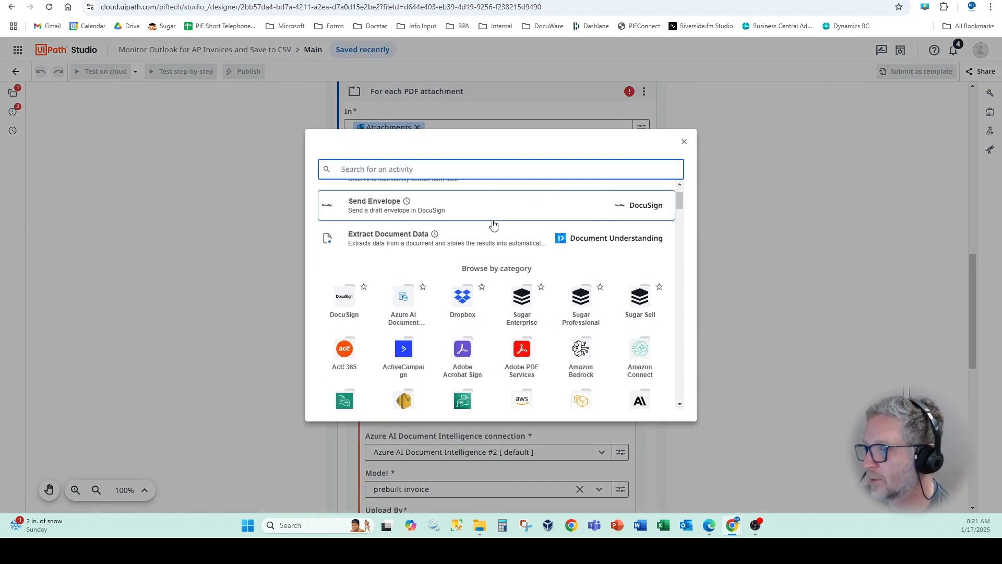
{"action": "scroll", "coordinate": [435, 215], "scroll_direction": "up", "scroll_amount": 2}
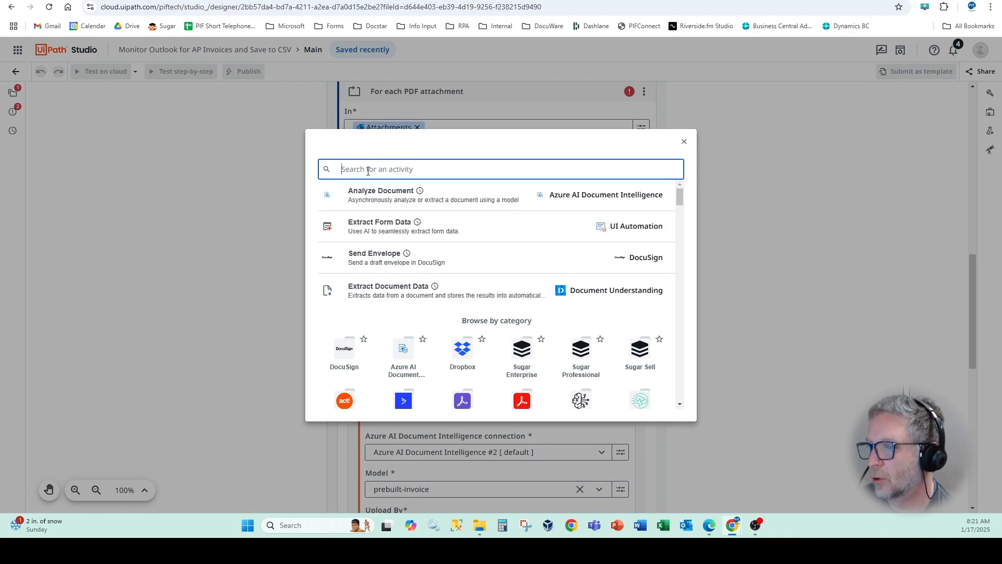
{"action": "type", "text": "azure open"}
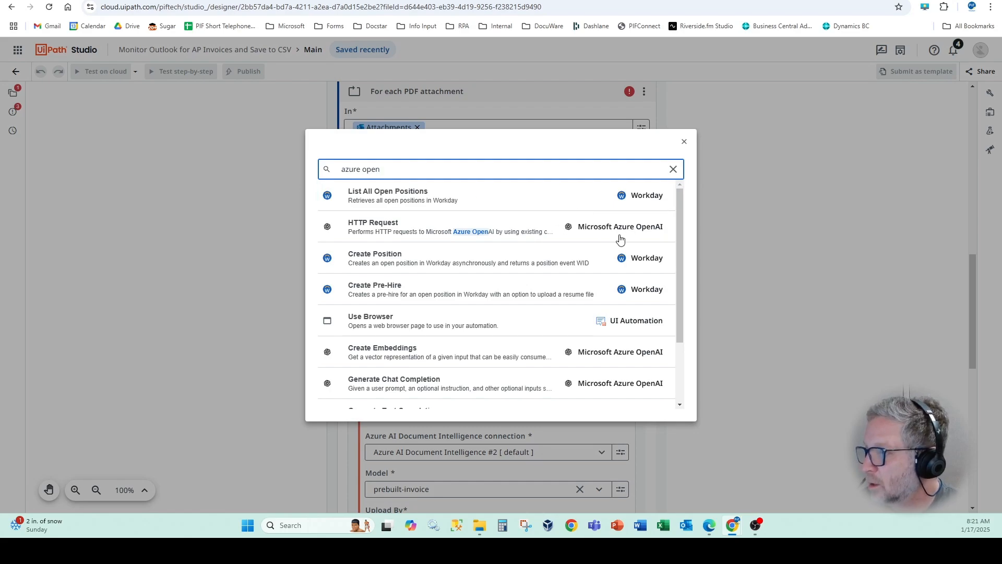
{"action": "type", "text": "ai"}
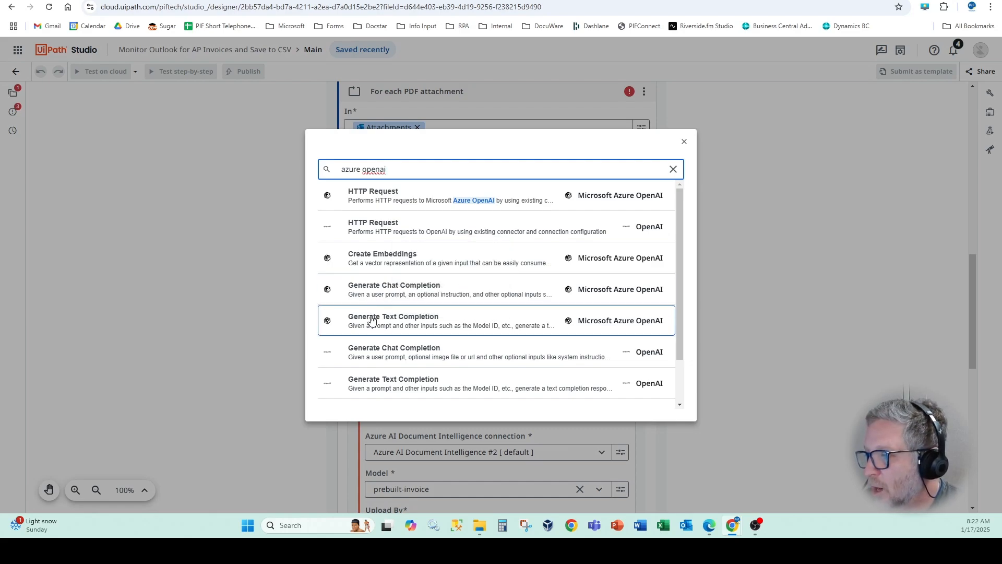
{"action": "left_click", "coordinate": [401, 327]}
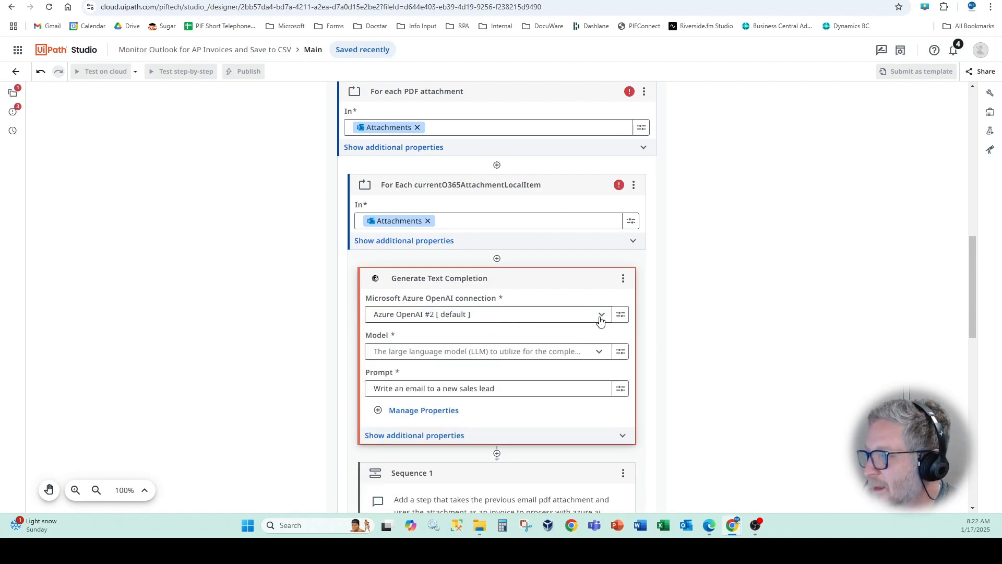
{"action": "left_click", "coordinate": [602, 317]}
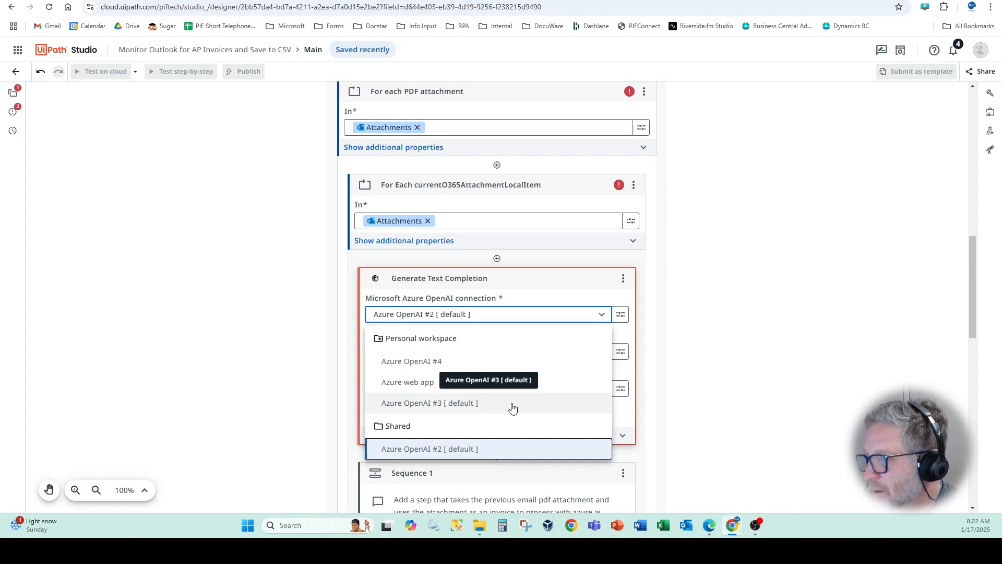
{"action": "left_click", "coordinate": [415, 360]}
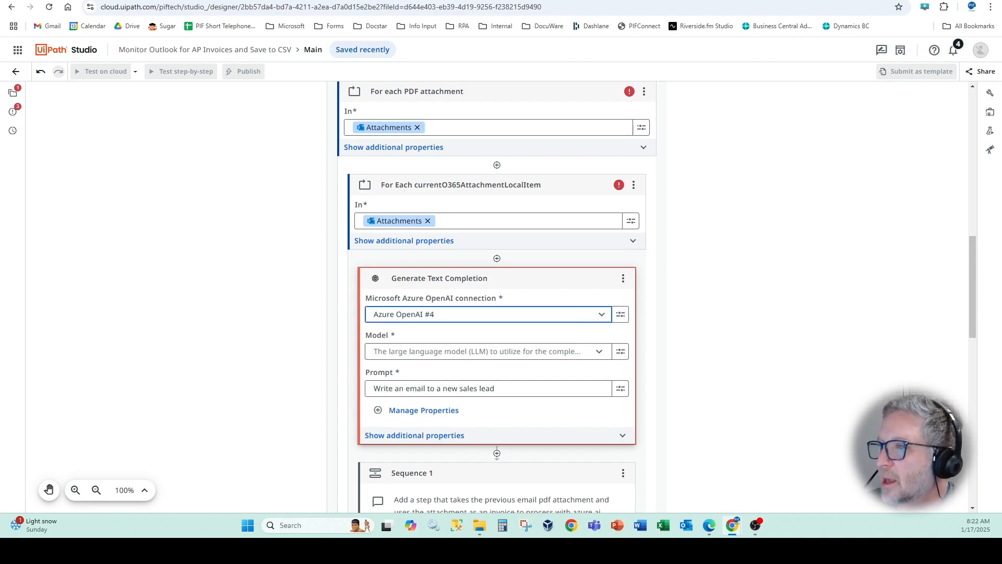
- In Azure AI Foundry, open the details of the gpt-4o-mini-2 model deployment and select its name
{"action": "left_click", "coordinate": [157, 1]}
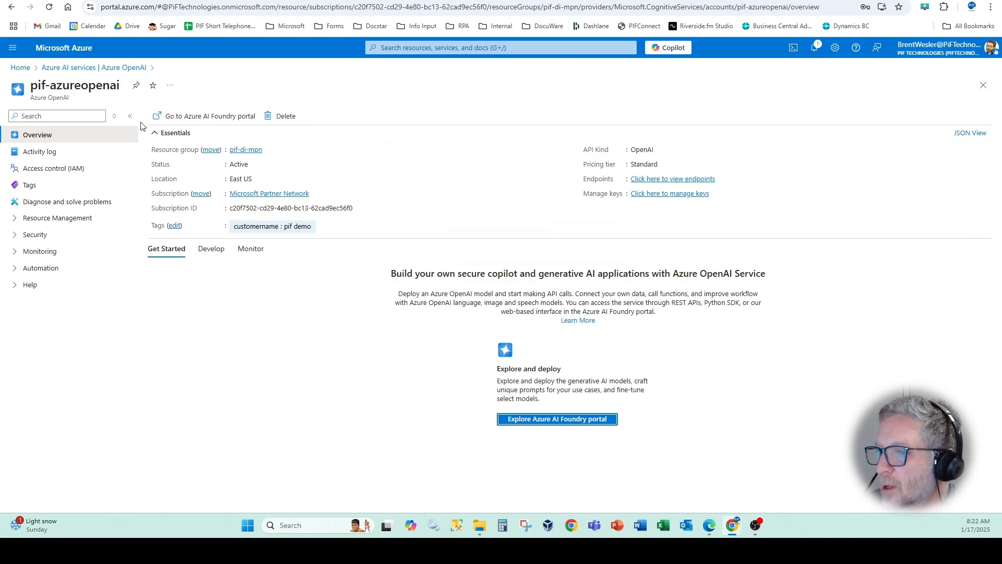
{"action": "left_click", "coordinate": [250, 1]}
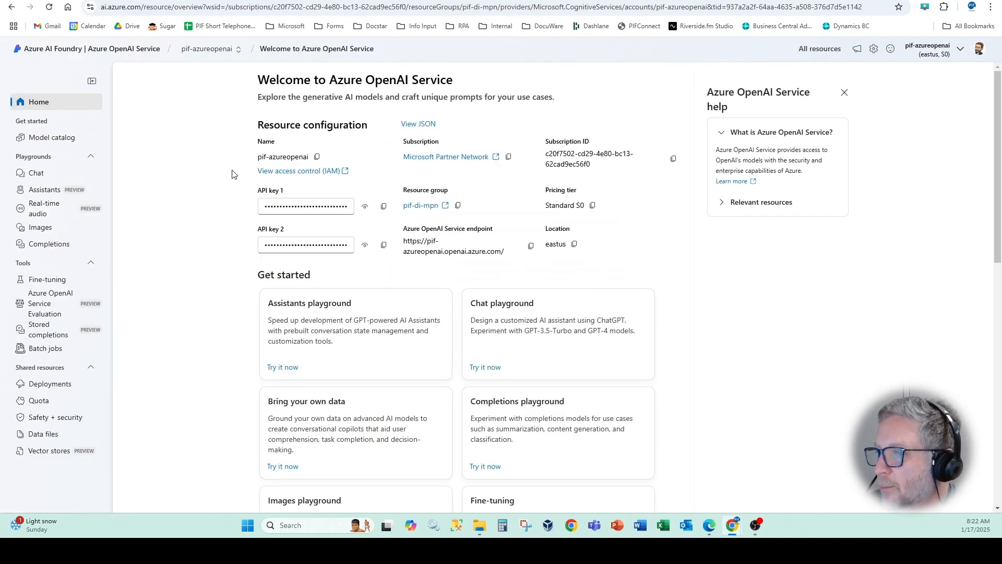
{"action": "left_click", "coordinate": [51, 389]}
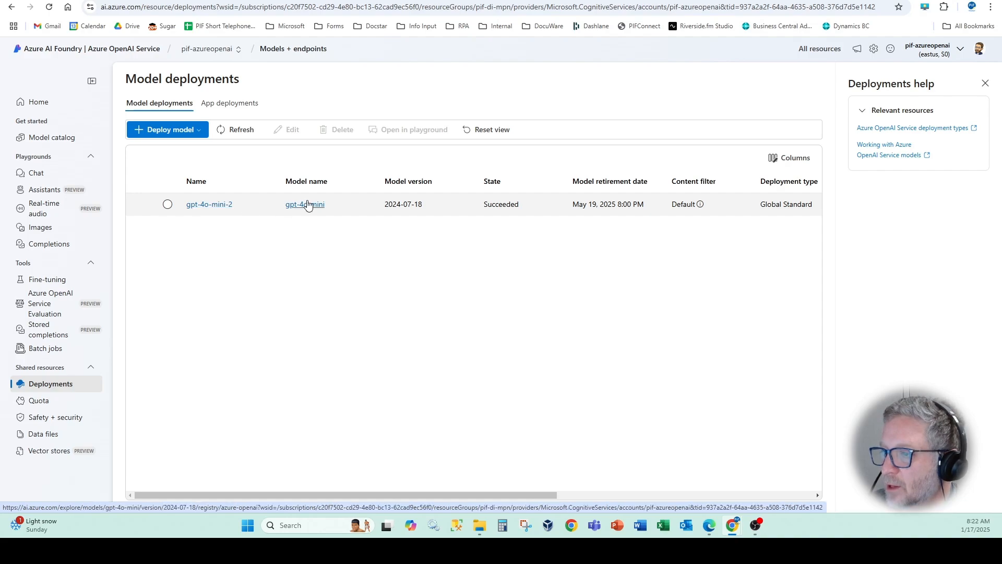
{"action": "left_click", "coordinate": [216, 207]}
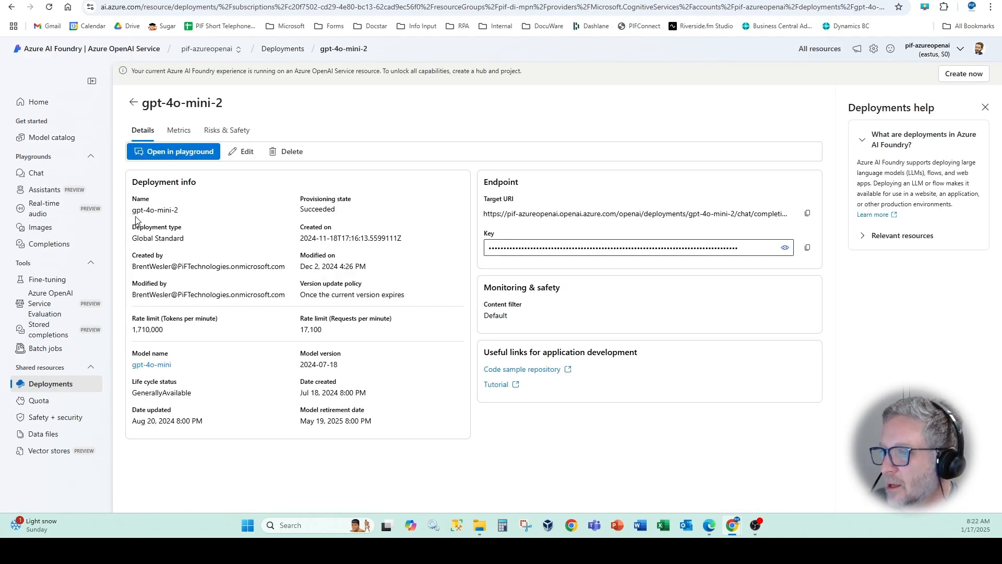
{"action": "left_click_drag", "start_coordinate": [182, 211], "coordinate": [133, 221]}
{"action": "key", "text": "ctrl+c"}
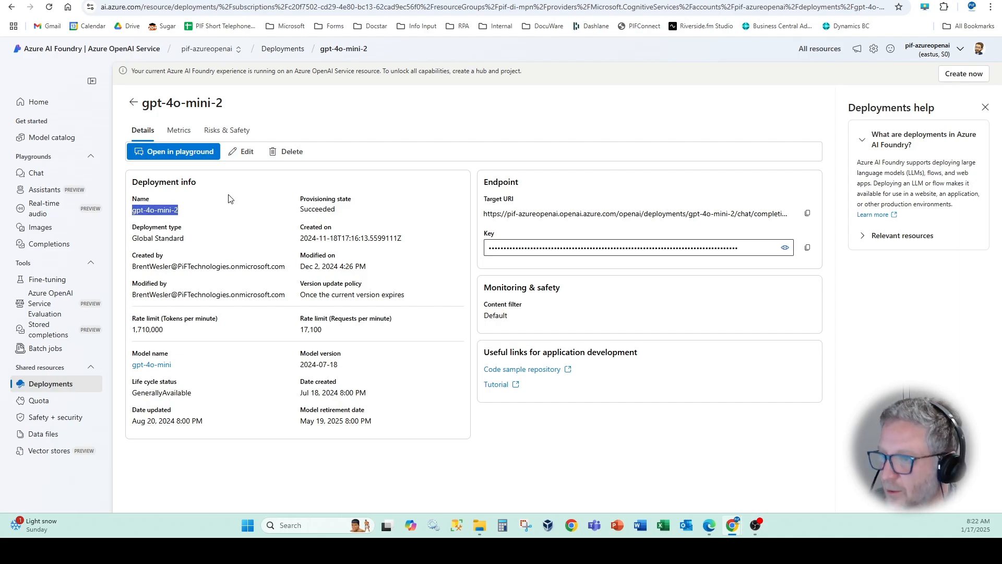
- Return to UiPath Studio and set the Generate Text Completion activity's model to the copied deployment name gpt-4o-mini-2
{"action": "key", "text": "alt+Tab"}
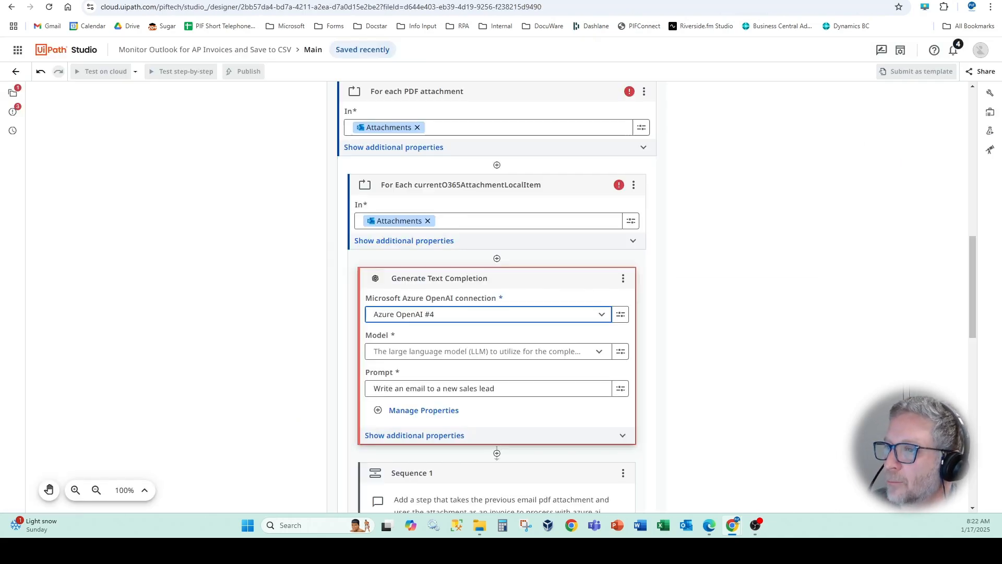
{"action": "left_click", "coordinate": [599, 351]}
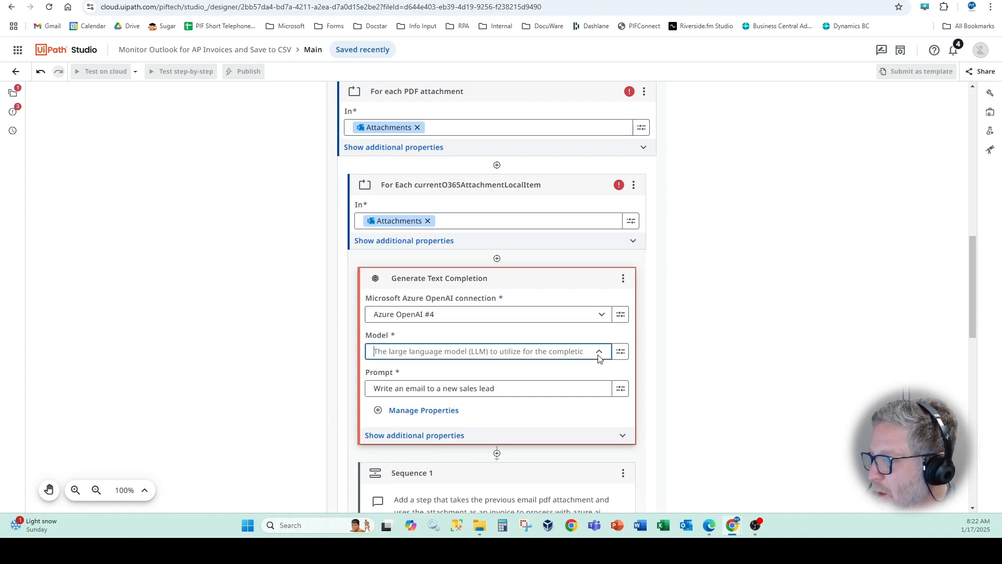
{"action": "scroll", "coordinate": [579, 406], "scroll_direction": "down", "scroll_amount": 10}
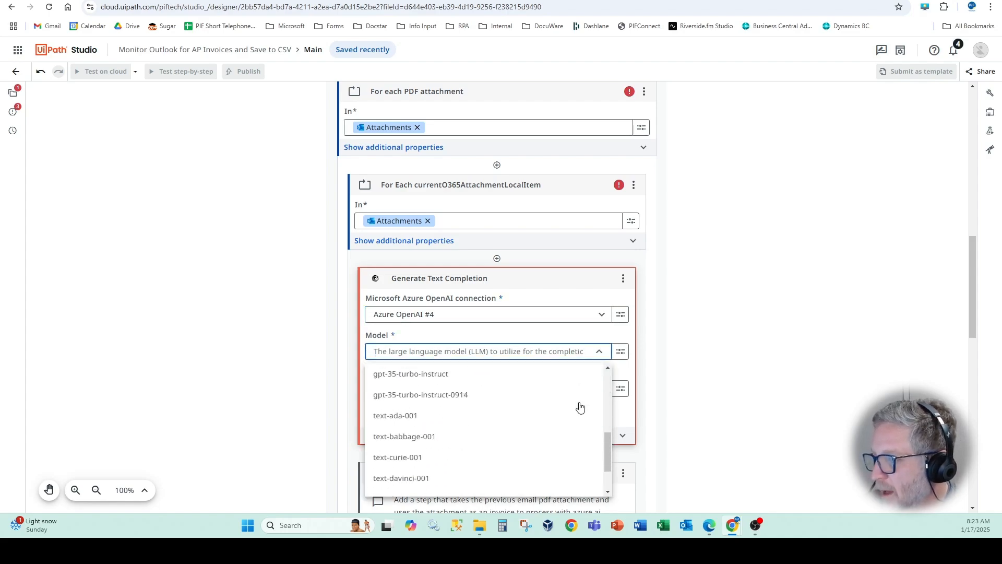
{"action": "scroll", "coordinate": [579, 406], "scroll_direction": "up", "scroll_amount": 10}
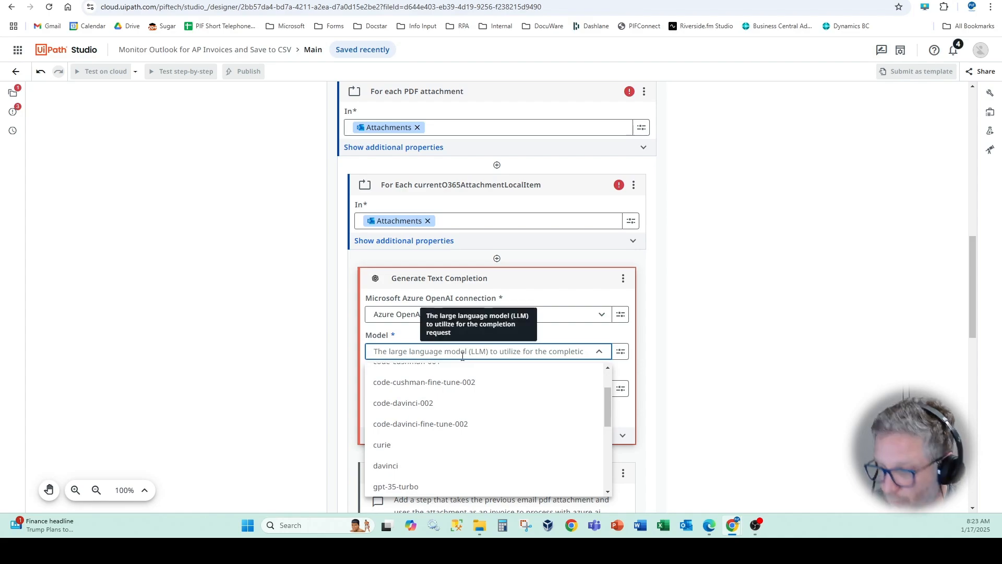
{"action": "key", "text": "ctrl+v"}
{"action": "left_click", "coordinate": [245, 358]}
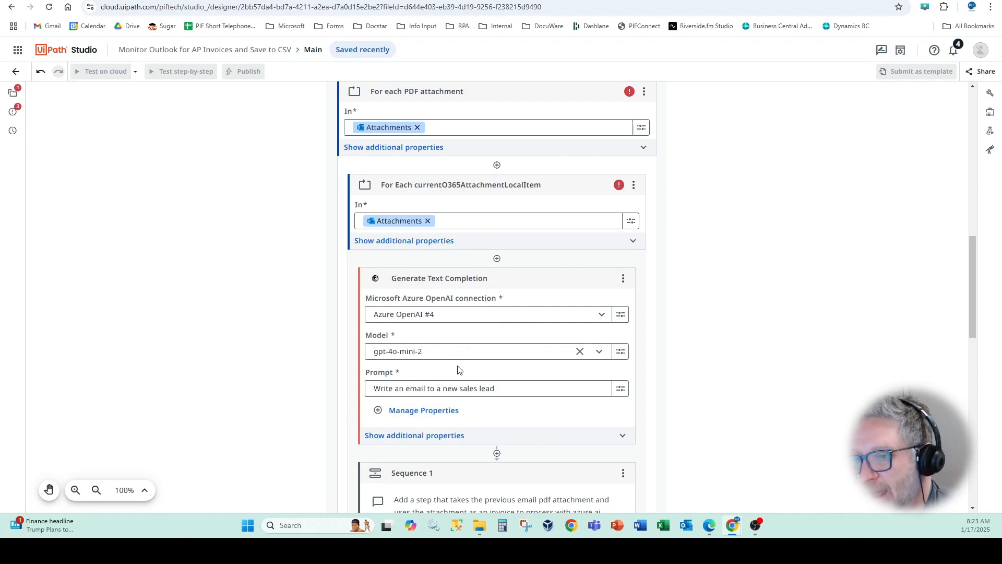
- Replace the Generate Text Completion prompt with "What is the invoice number?"
{"action": "left_click", "coordinate": [453, 390]}
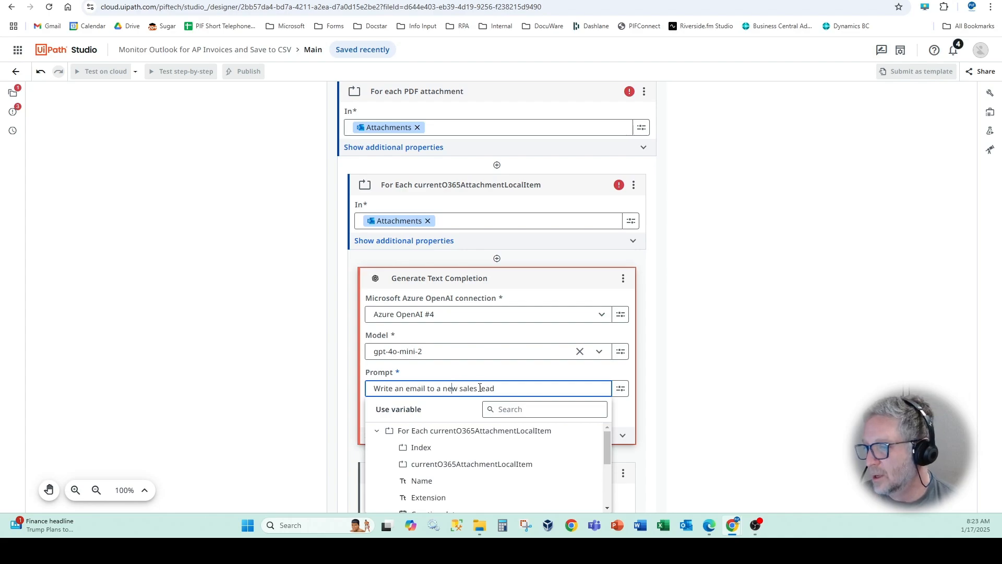
{"action": "left_click_drag", "start_coordinate": [512, 386], "coordinate": [364, 383]}
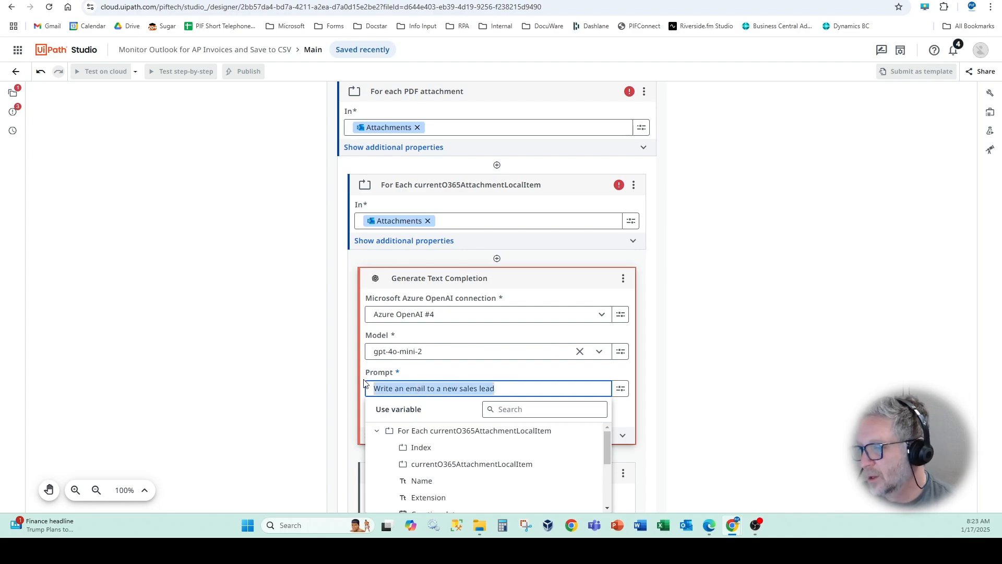
{"action": "type", "text": "What is"}
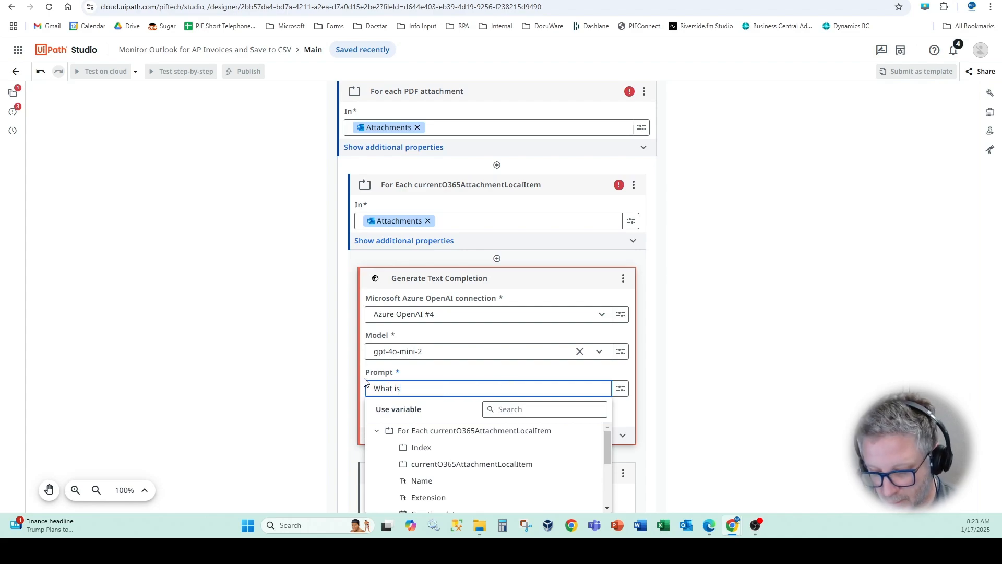
{"action": "type", "text": " the invoice numb"}
{"action": "type", "text": "er>"}
{"action": "type", "text": "?"}
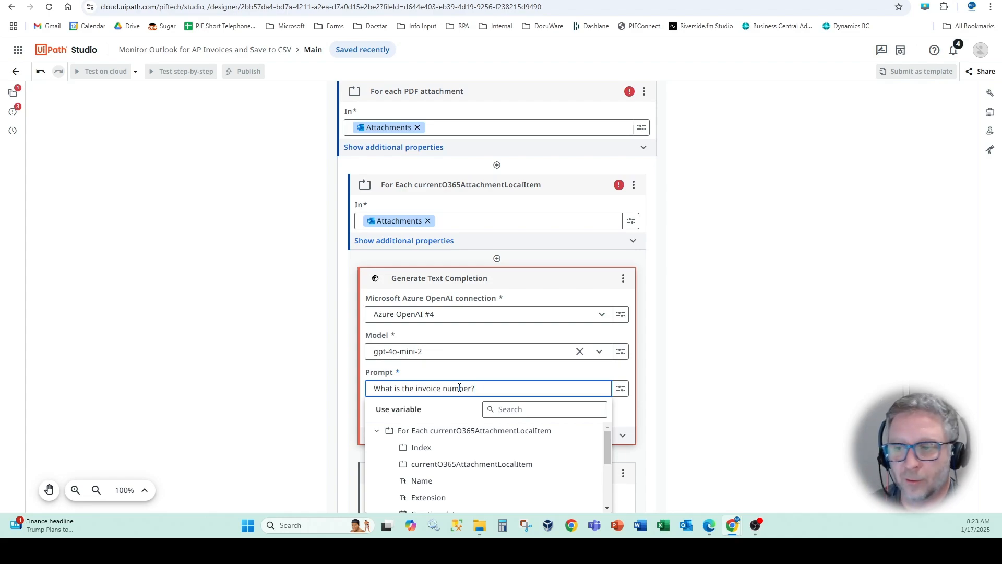
{"action": "left_click", "coordinate": [274, 311]}
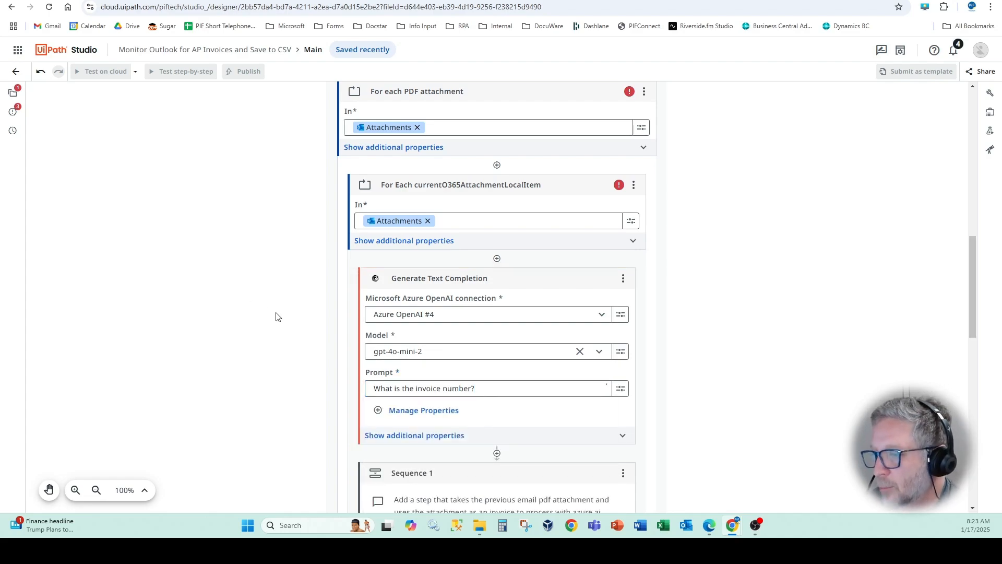
- Expand the additional properties of Generate Text Completion and review its outputs, API version, max tokens and temperature
{"action": "scroll", "coordinate": [398, 353], "scroll_direction": "down", "scroll_amount": 2}
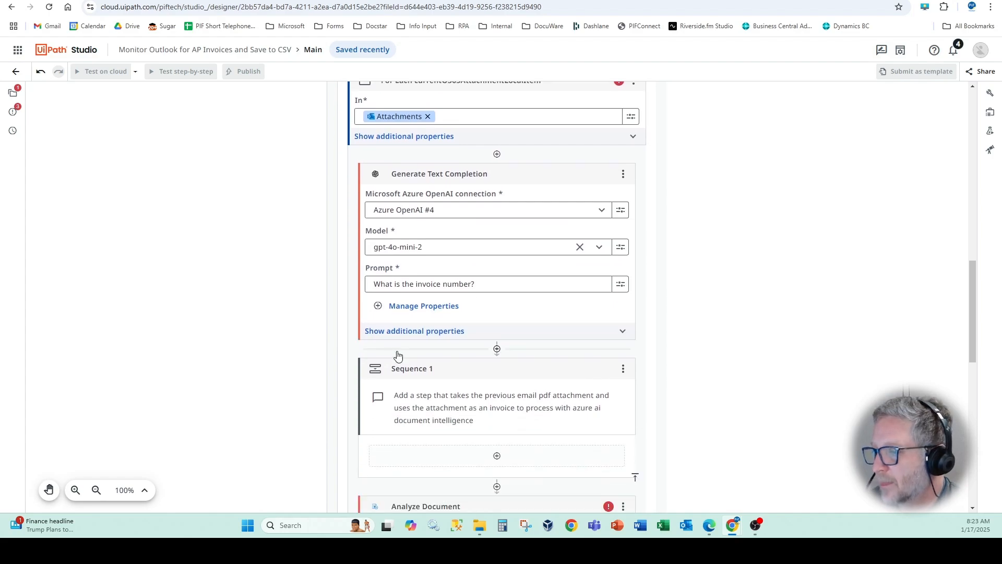
{"action": "left_click", "coordinate": [397, 338]}
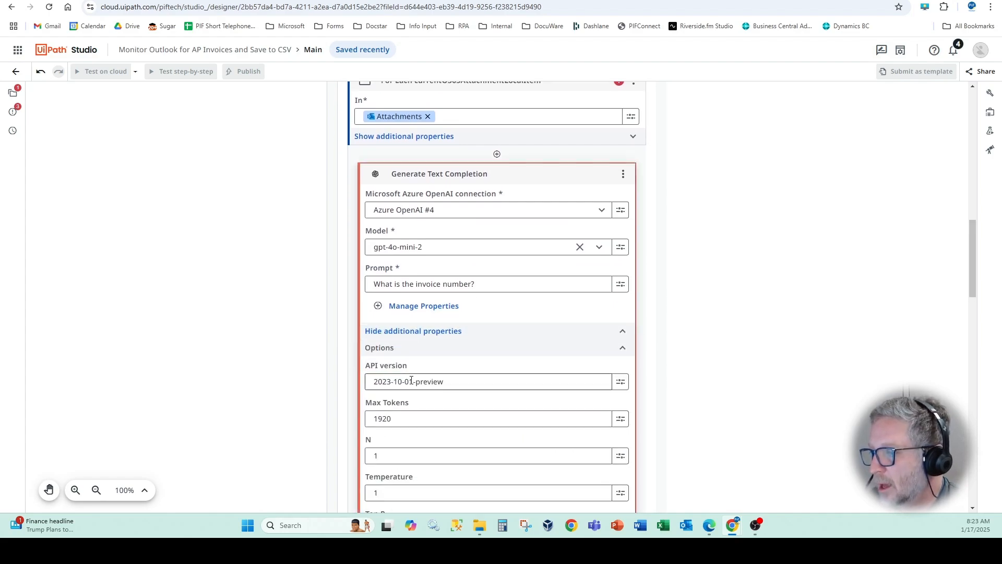
{"action": "scroll", "coordinate": [407, 345], "scroll_direction": "down", "scroll_amount": 3}
{"action": "scroll", "coordinate": [409, 352], "scroll_direction": "down", "scroll_amount": 7}
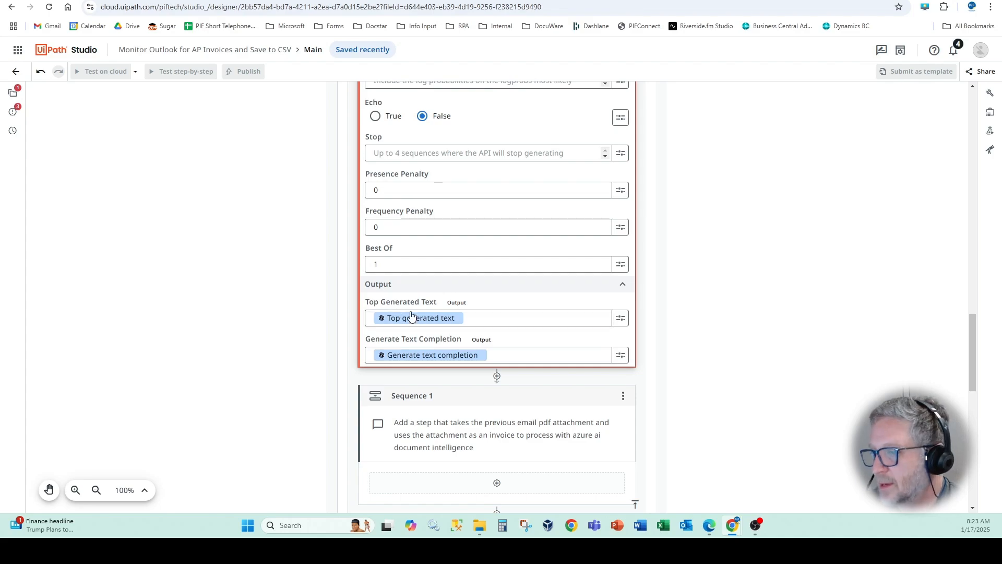
{"action": "scroll", "coordinate": [401, 256], "scroll_direction": "up", "scroll_amount": 7}
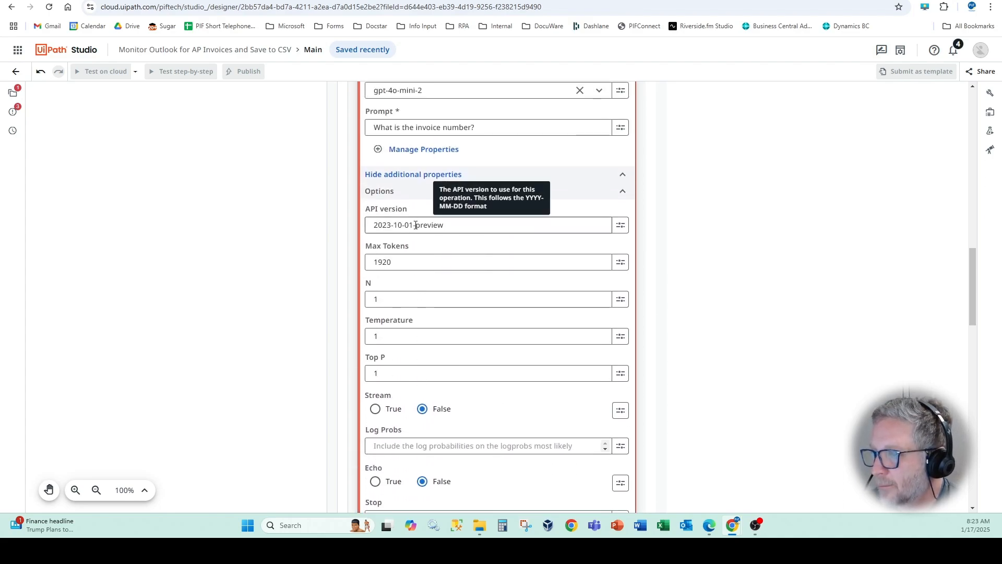
{"action": "mouse_move", "coordinate": [423, 258]}
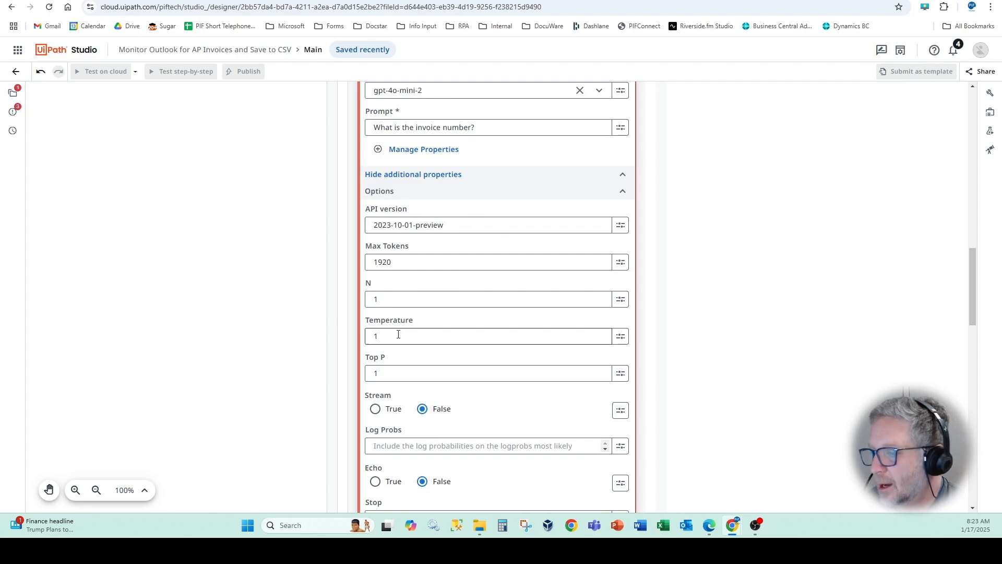
{"action": "mouse_move", "coordinate": [398, 334]}
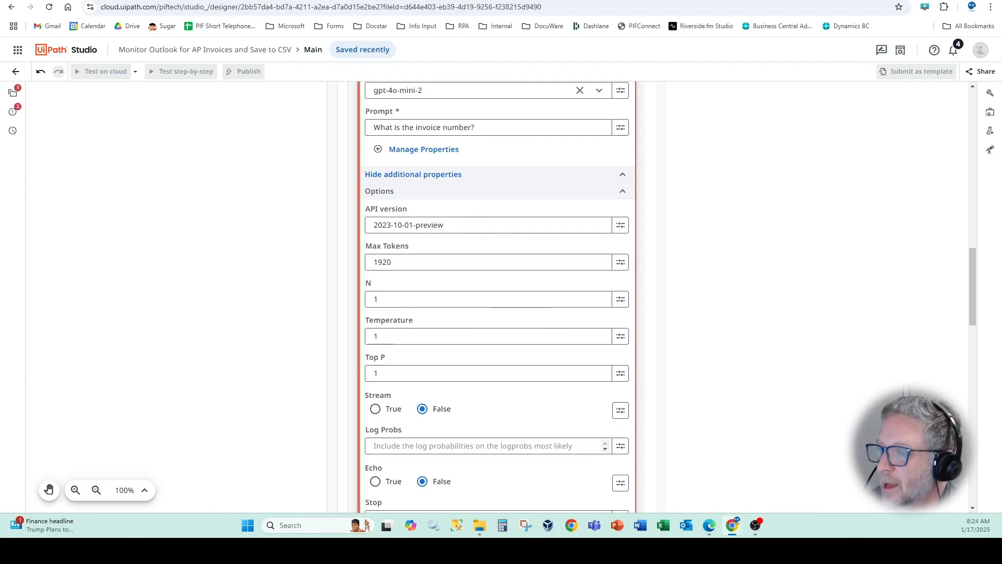
- Check the tokens-per-minute rate limit of the gpt-4o-mini-2 deployment in Azure AI Foundry, and return to the activity in UiPath Studio
{"action": "key", "text": "ctrl+shift+Tab"}
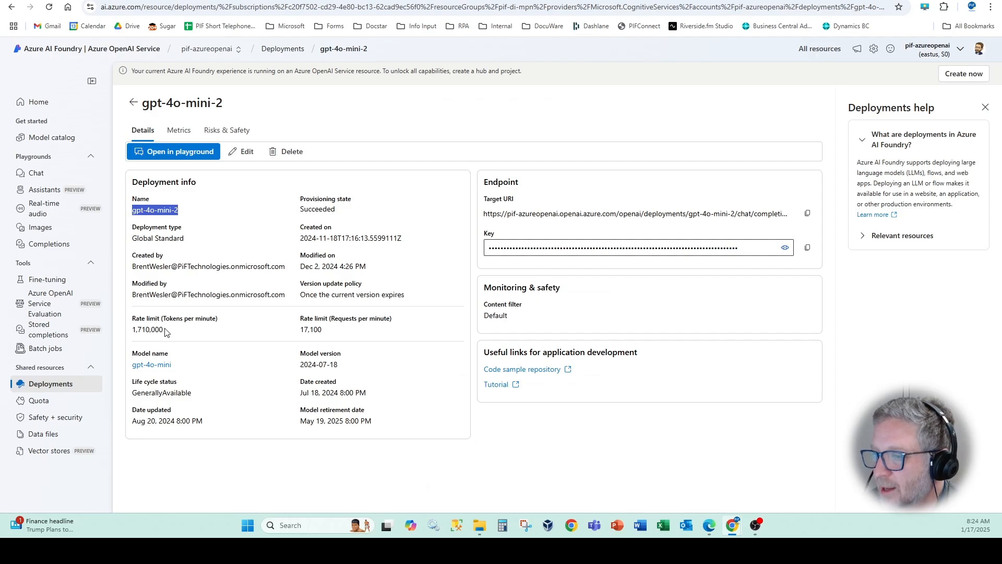
{"action": "left_click_drag", "start_coordinate": [171, 332], "coordinate": [132, 336]}
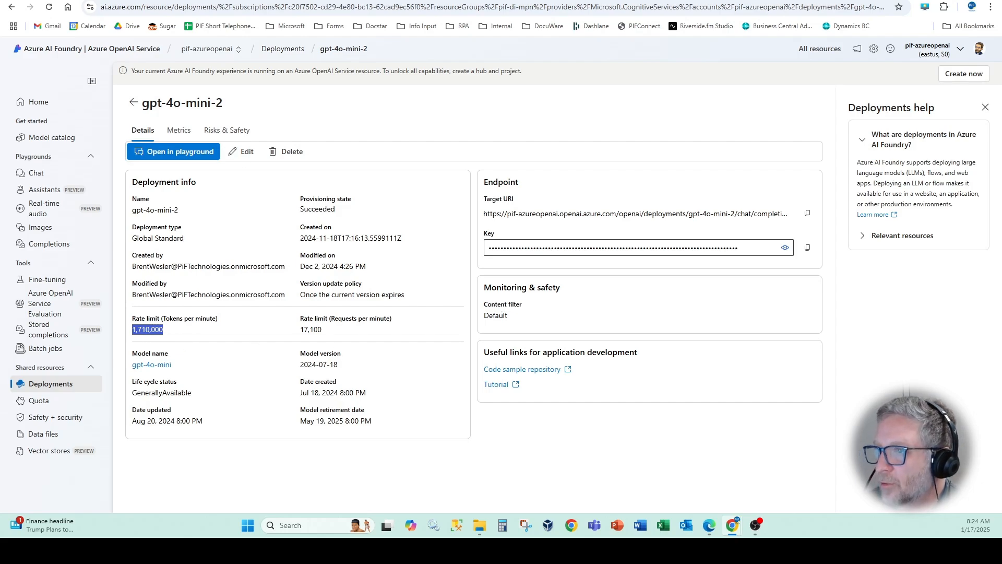
{"action": "left_click", "coordinate": [115, 1]}
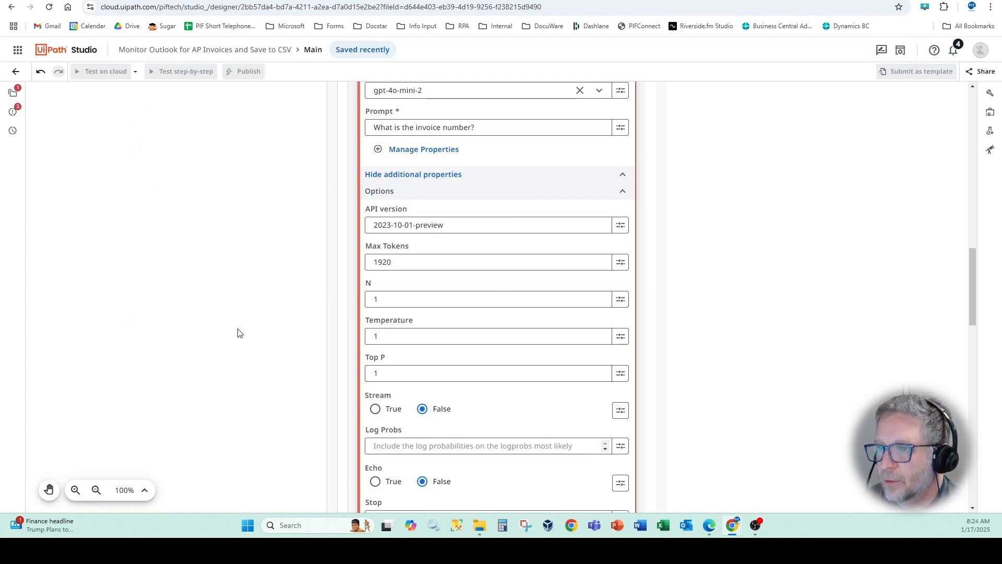
{"action": "scroll", "coordinate": [237, 331], "scroll_direction": "up", "scroll_amount": 5}
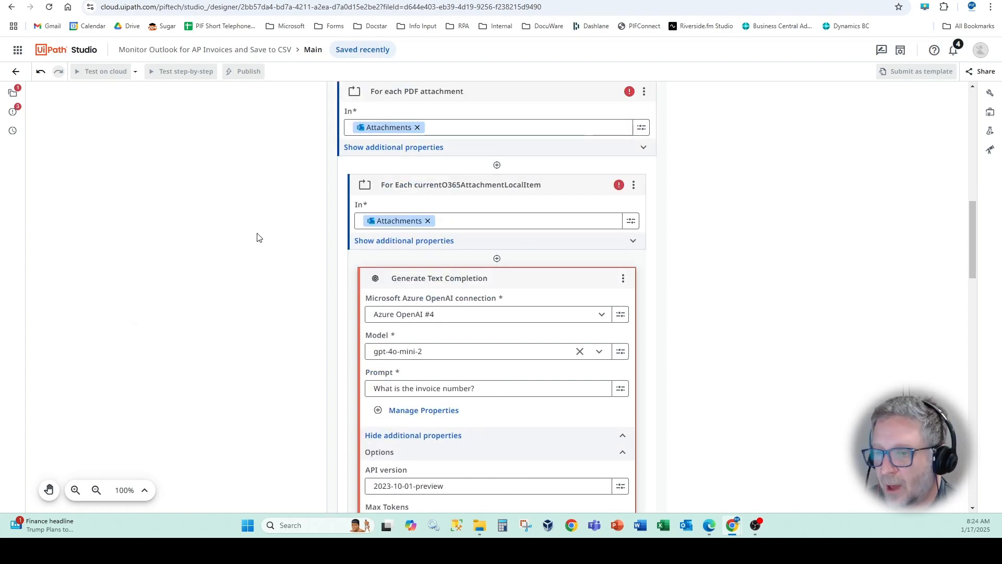